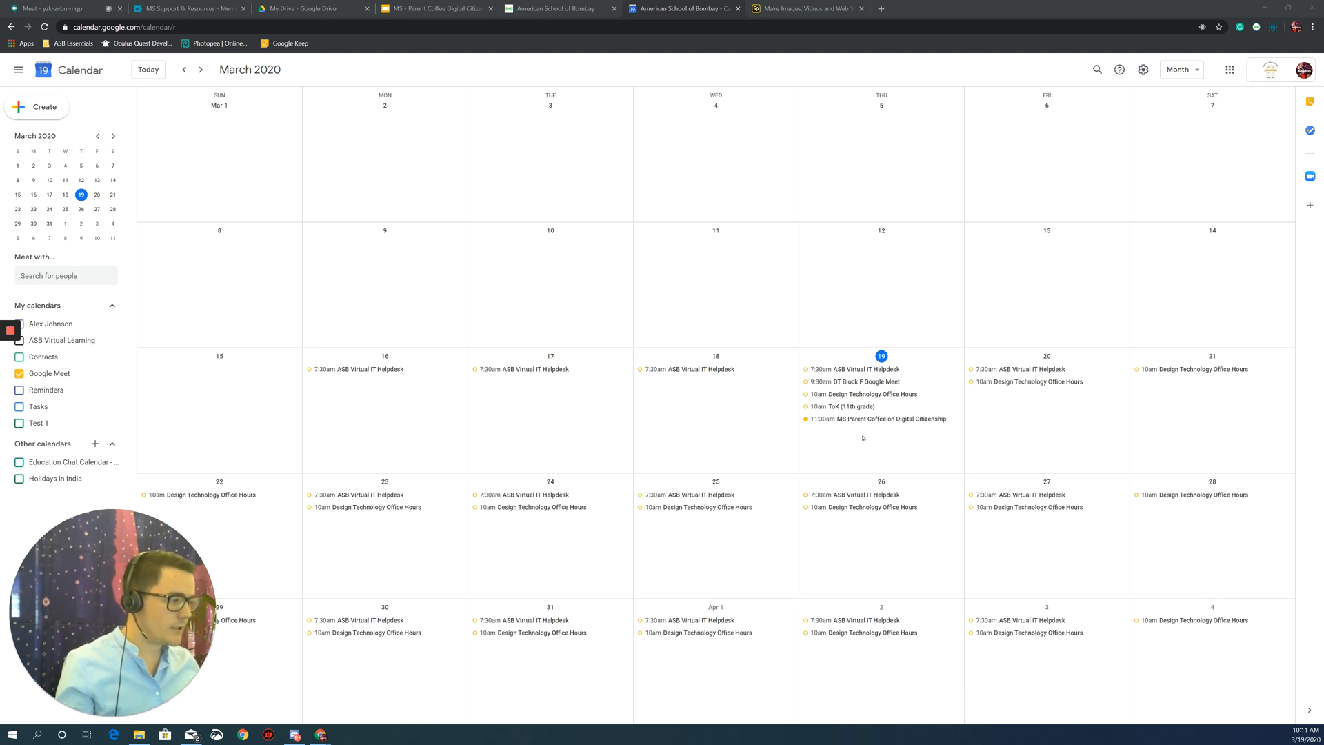
Create a Mar 19 event titled 'Example Meeting' running from 10:30am to 11:00am.
{"action": "left_click", "coordinate": [817, 431]}
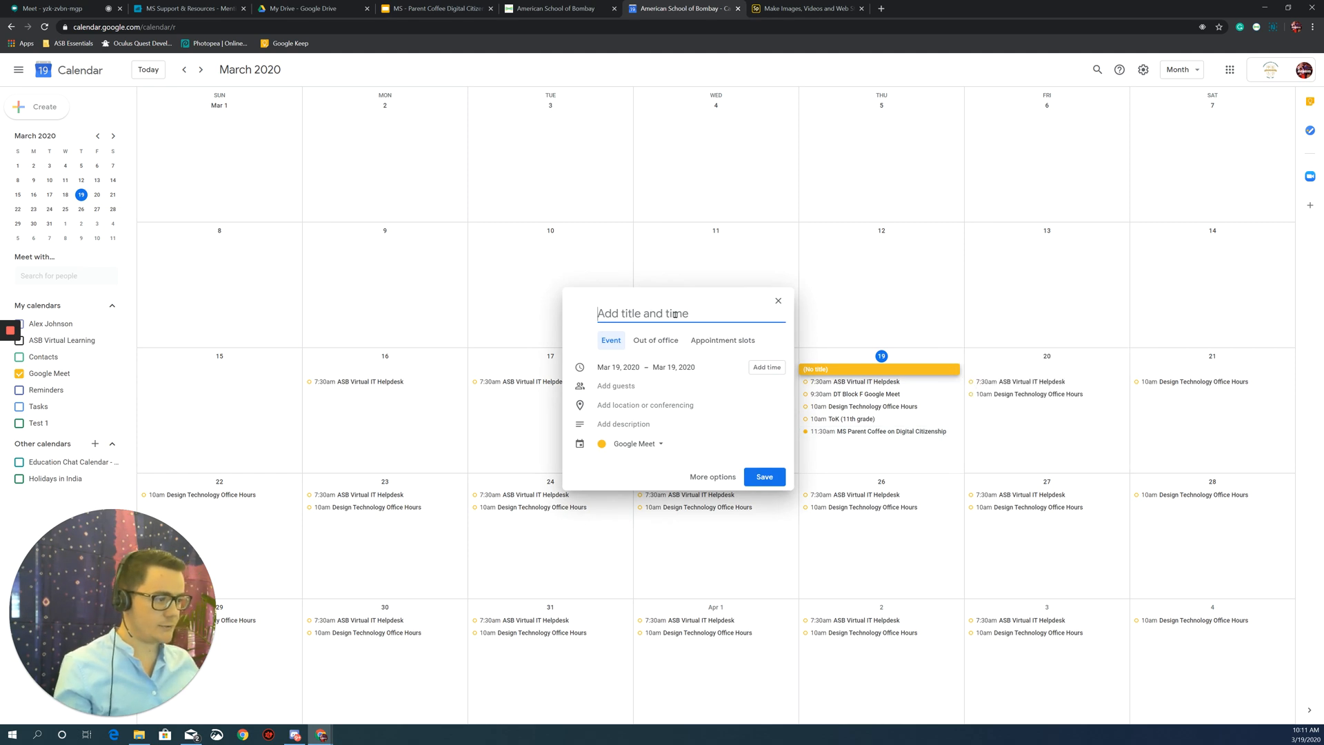
{"action": "type", "text": "Example Meeting"}
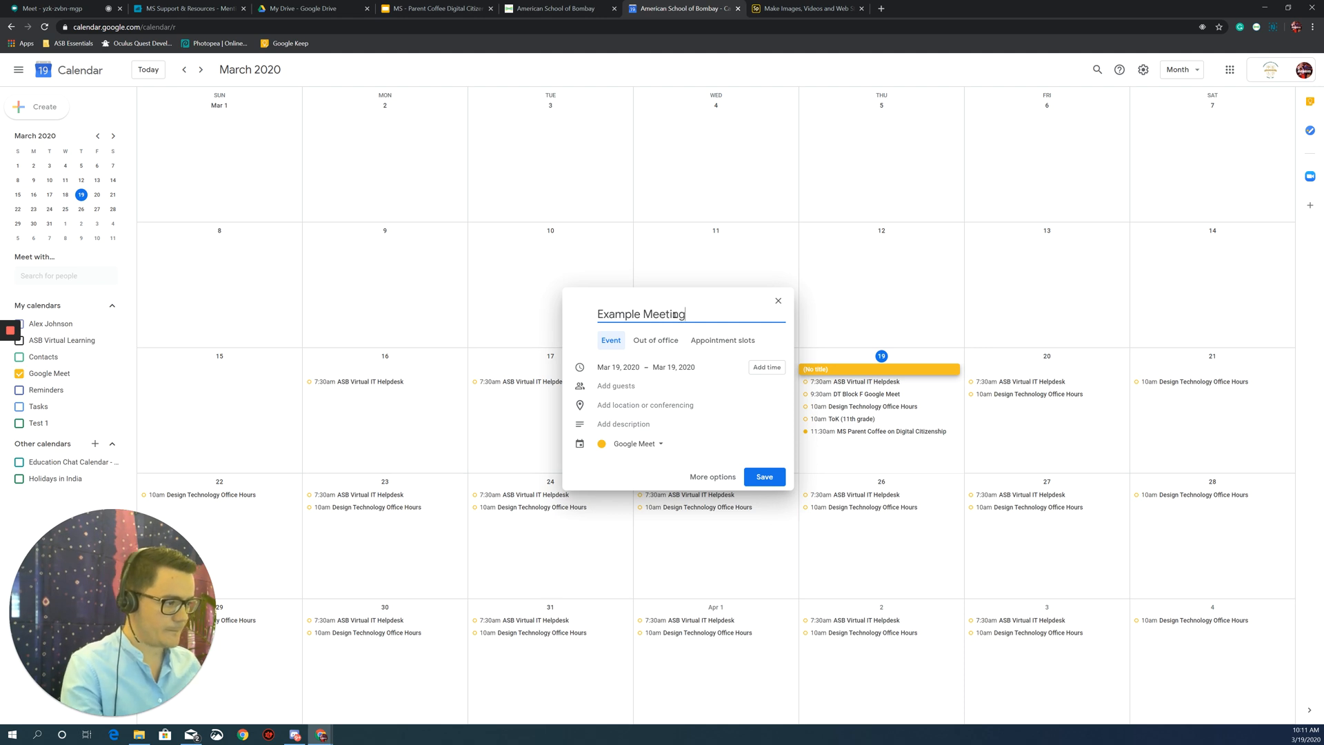
{"action": "left_click", "coordinate": [765, 367]}
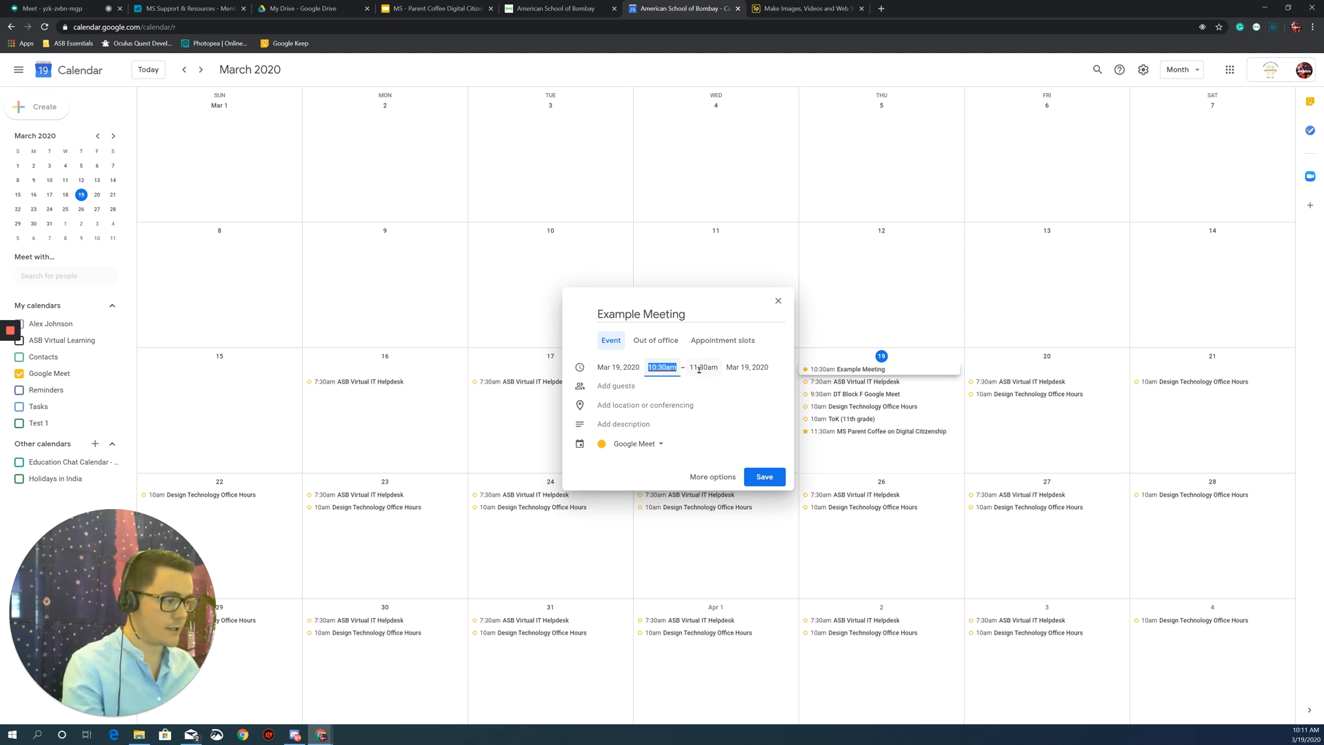
{"action": "left_click", "coordinate": [698, 368]}
{"action": "left_click", "coordinate": [721, 391]}
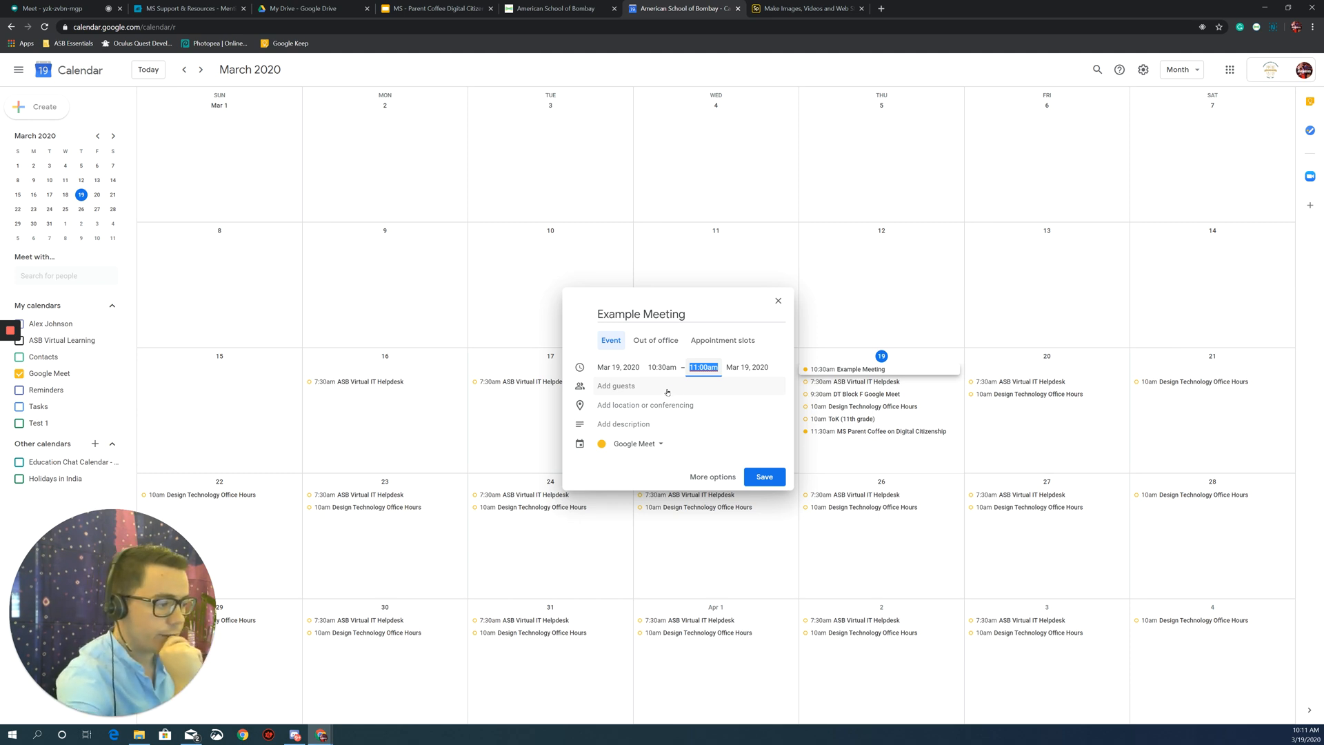
{"action": "left_click", "coordinate": [666, 391]}
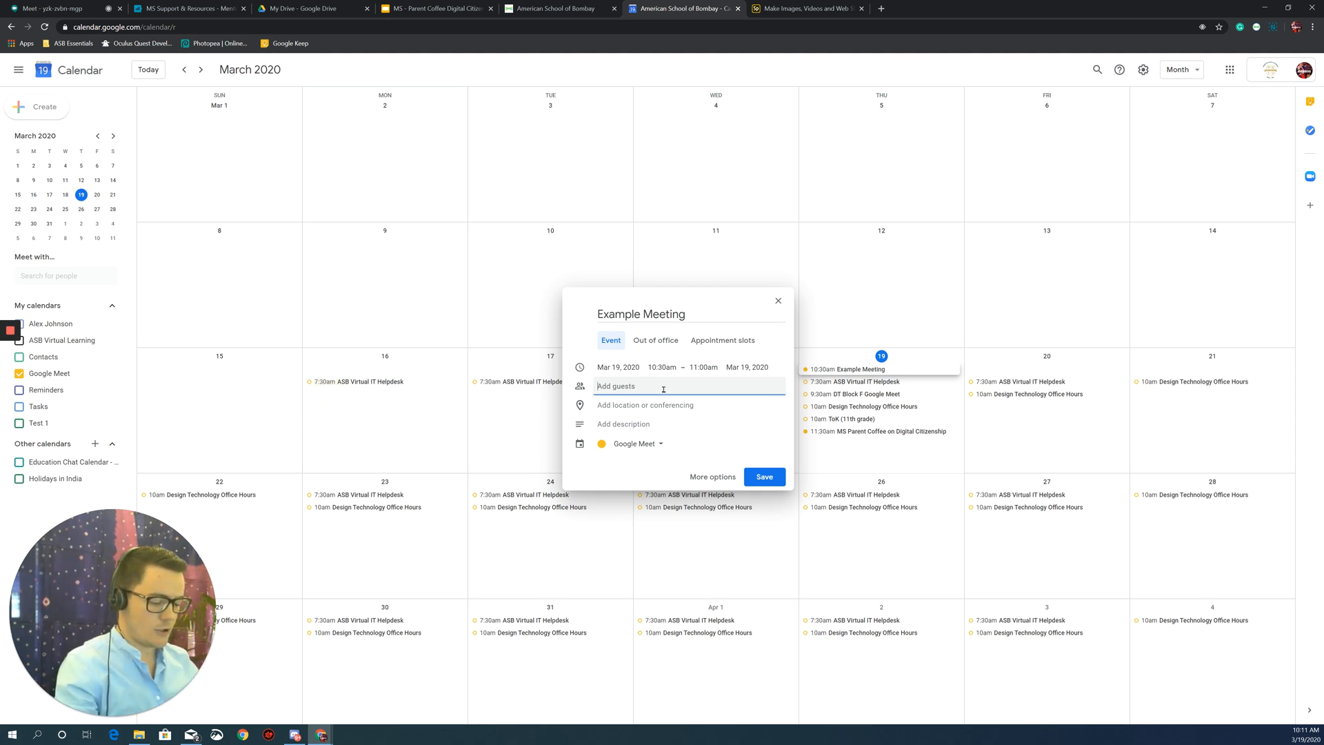
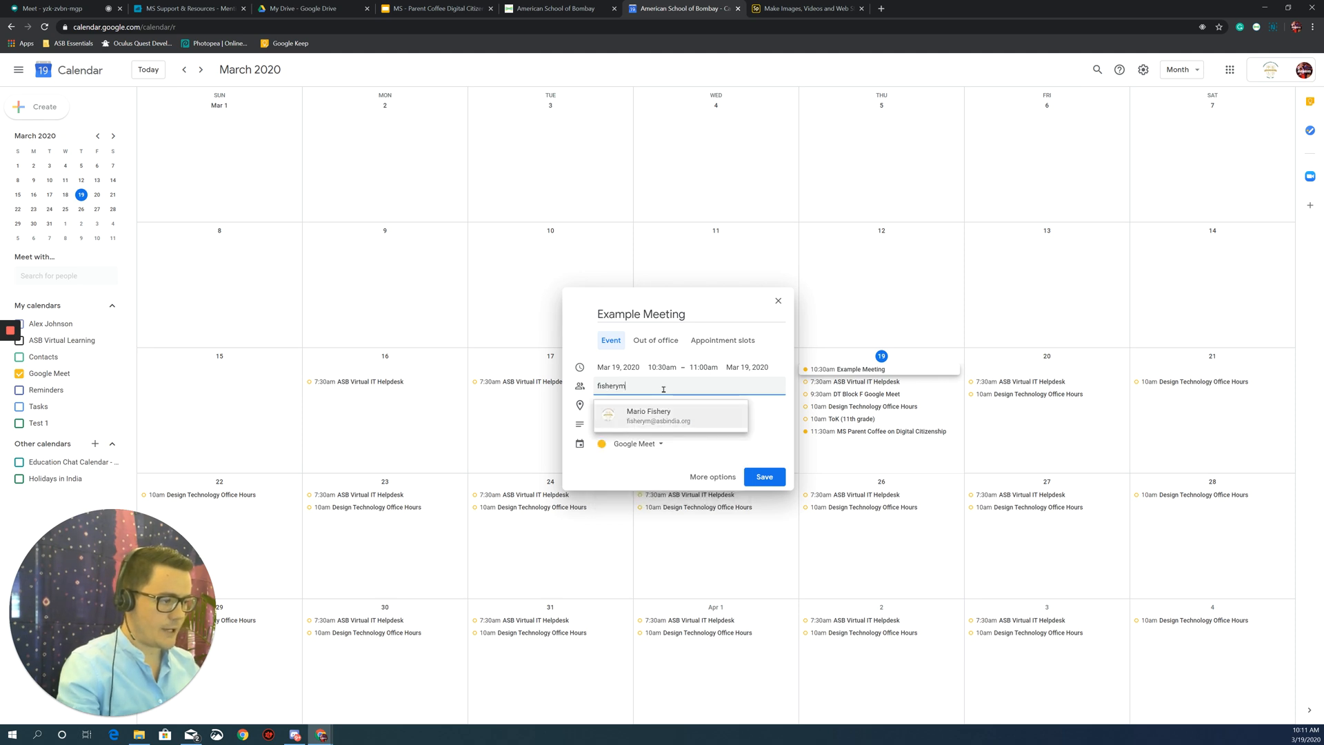
Add the colleague as a guest, expand the Meet details and make the Meeting ID editable.
{"action": "key", "text": "Return"}
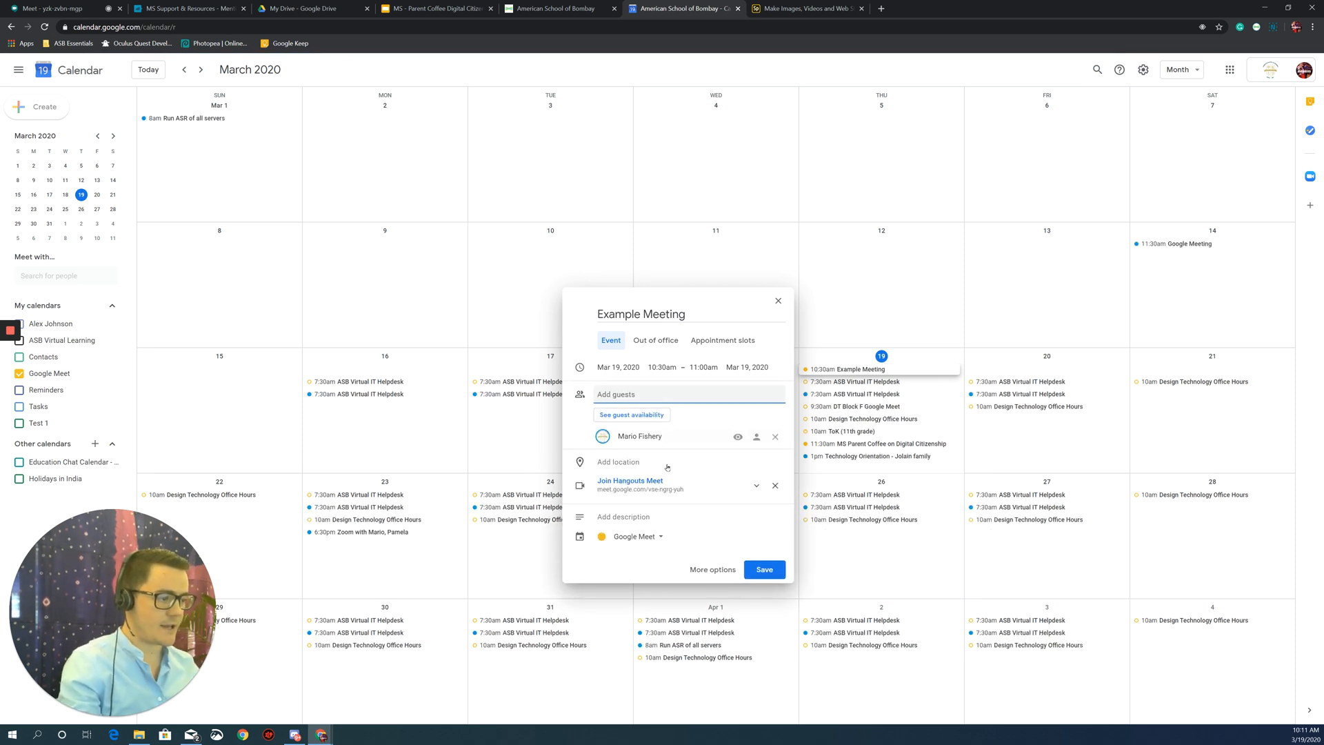
{"action": "left_click", "coordinate": [757, 487]}
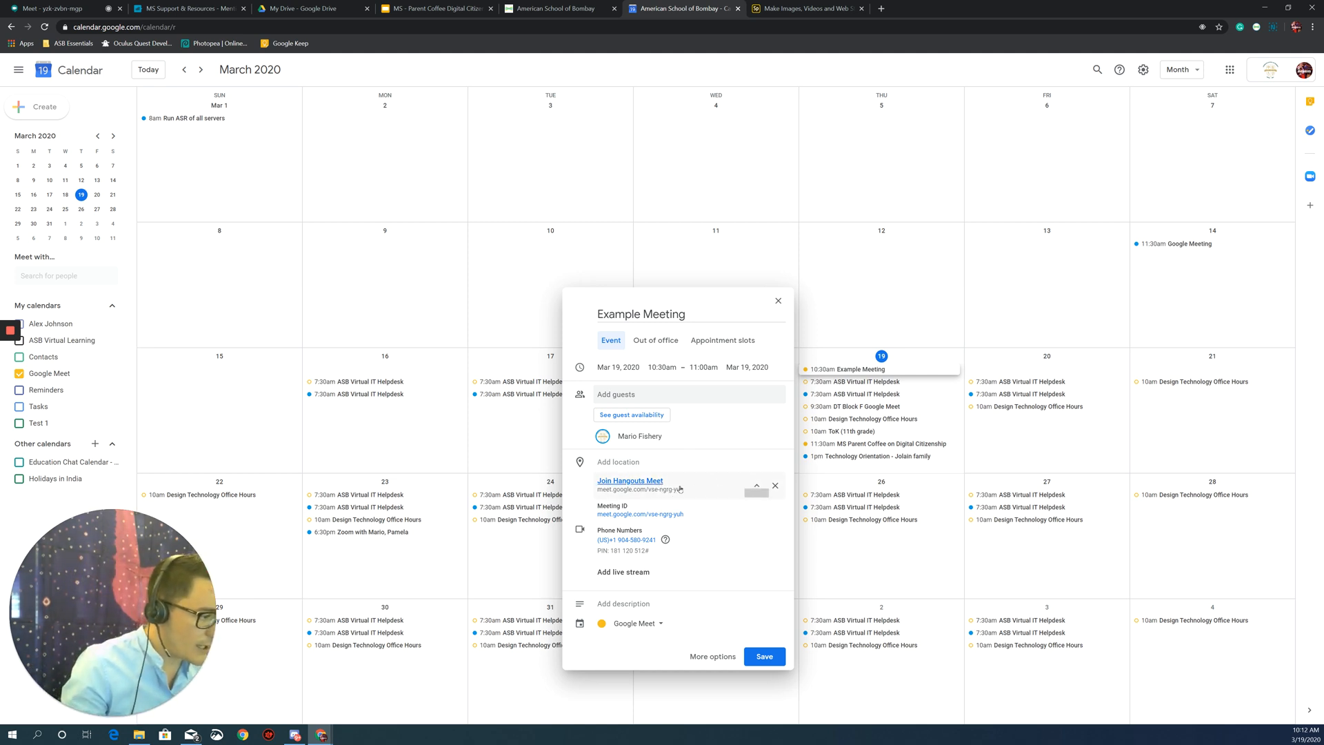
{"action": "mouse_move", "coordinate": [671, 521]}
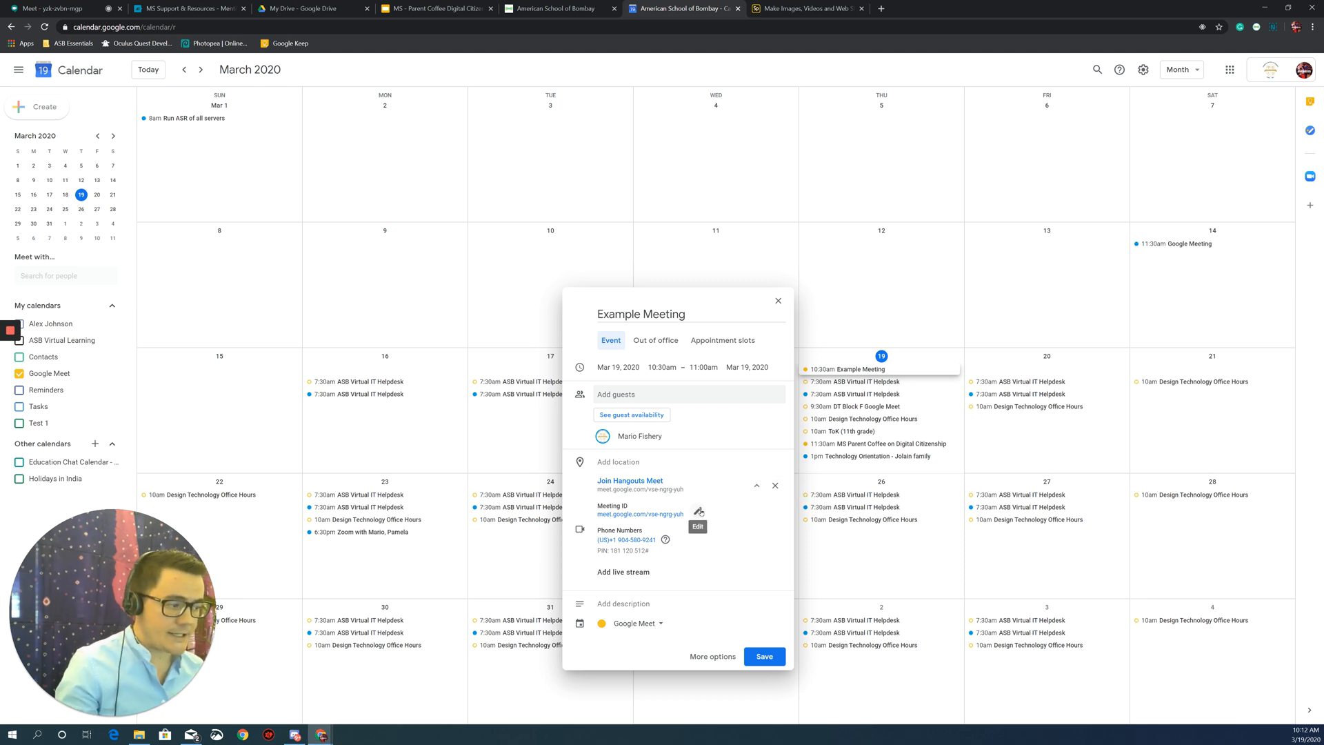
{"action": "left_click", "coordinate": [698, 512]}
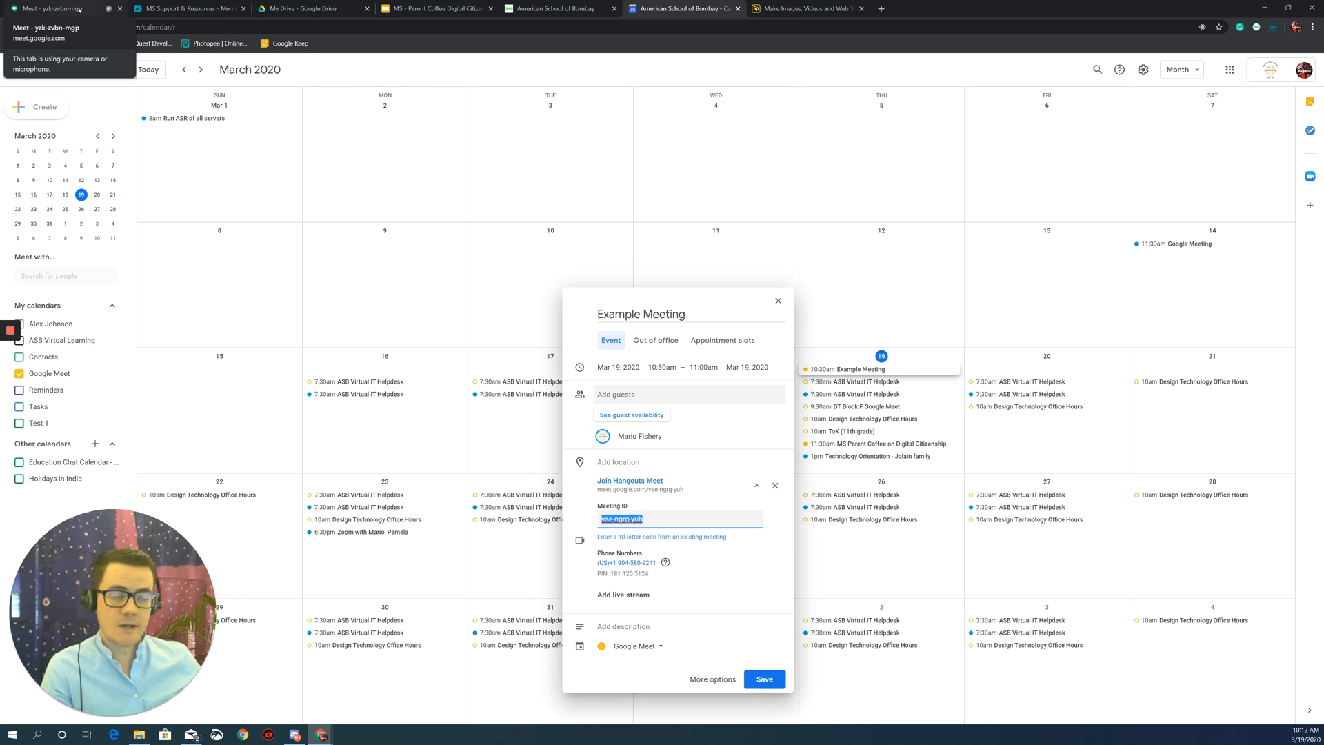
Copy the live Meet call's meeting code from its joining link, then return to Calendar.
{"action": "left_click", "coordinate": [80, 10]}
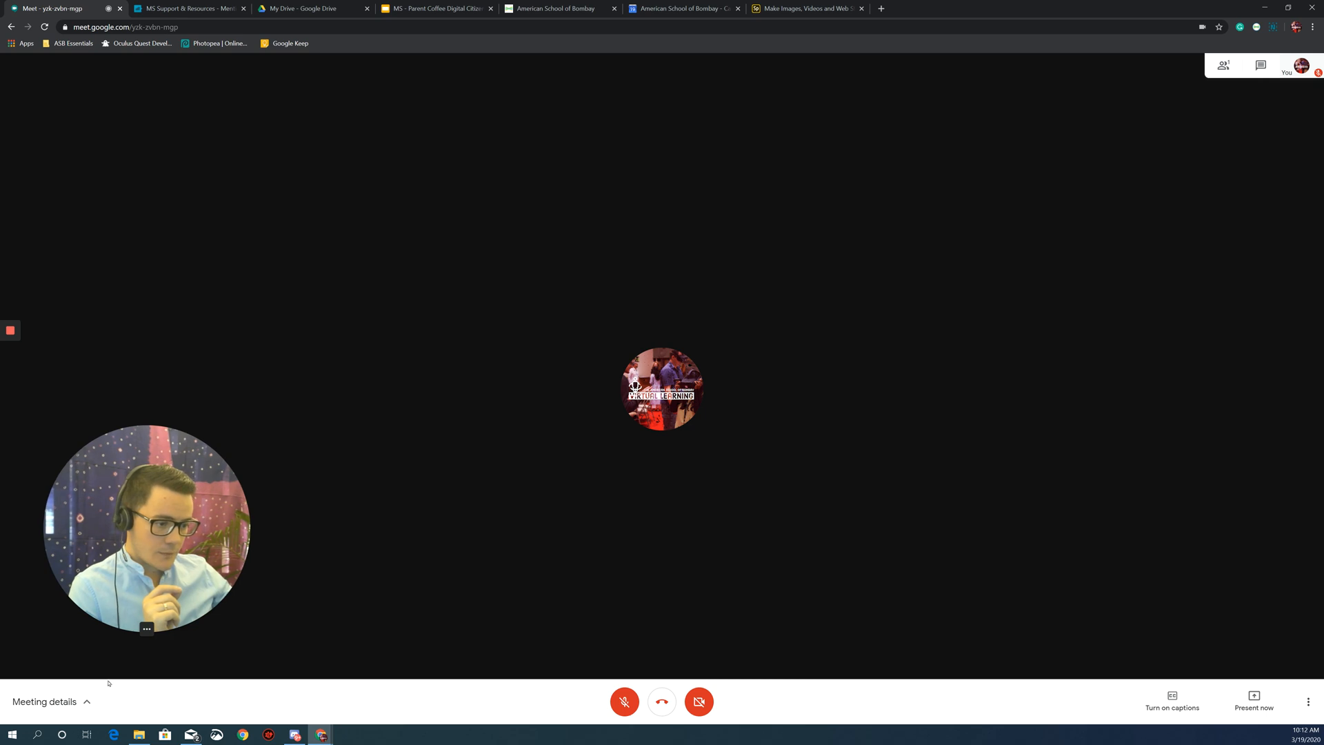
{"action": "left_click", "coordinate": [88, 703]}
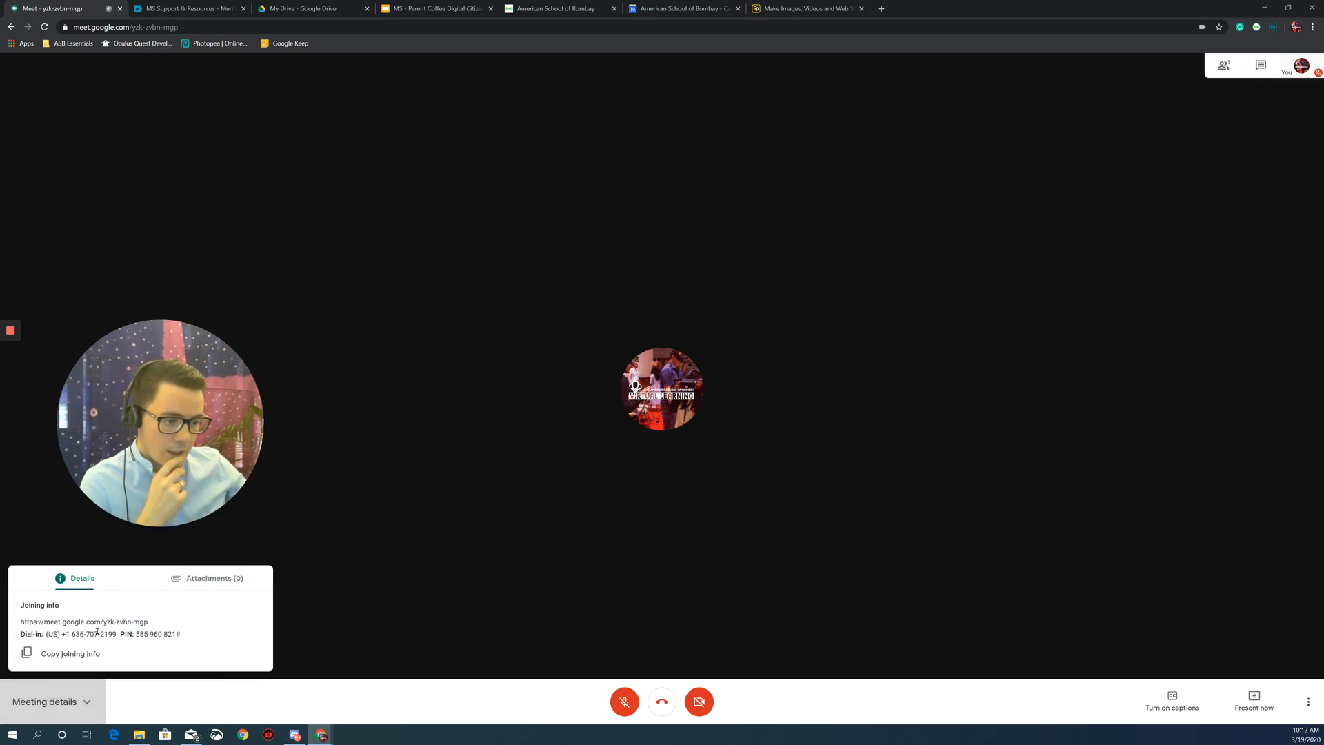
{"action": "left_click_drag", "start_coordinate": [103, 621], "coordinate": [149, 621]}
{"action": "key", "text": "ctrl+c"}
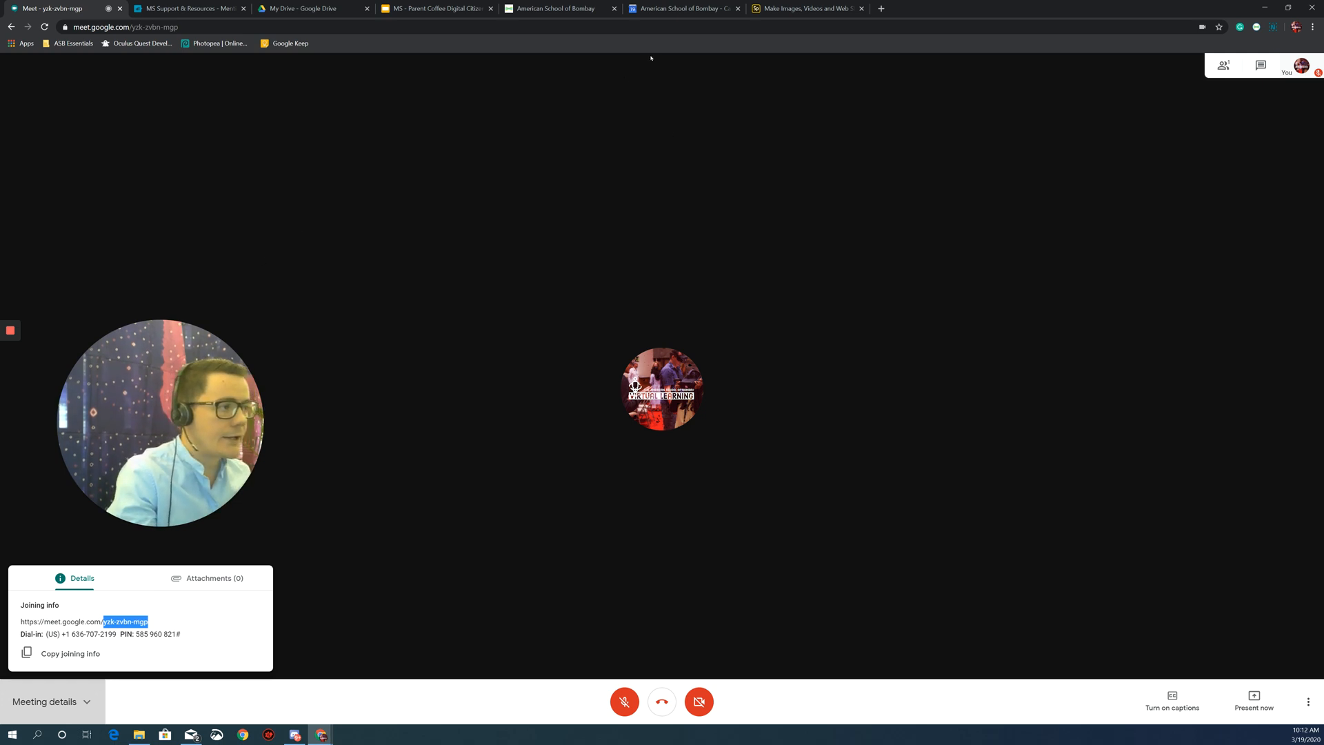
{"action": "left_click", "coordinate": [679, 8]}
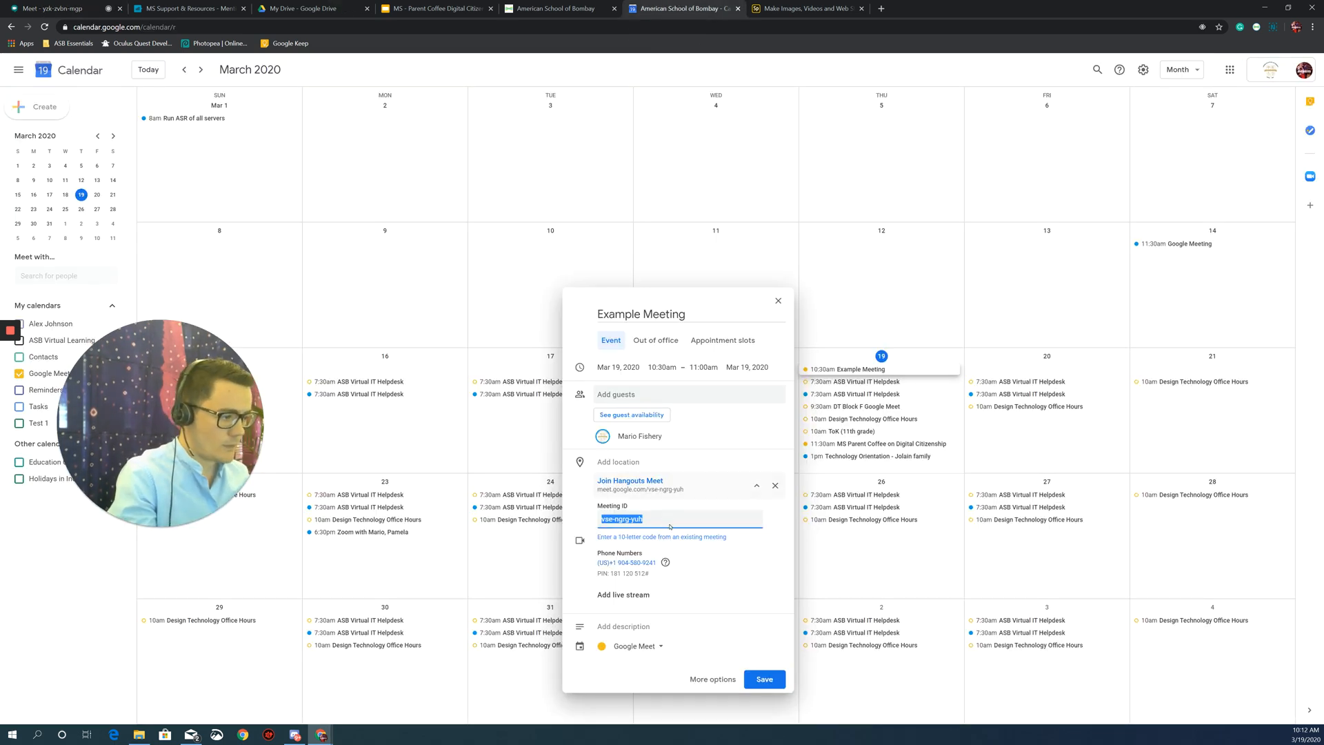
Paste the copied code as the Meeting ID, then try adding 'google meet' as a guest.
{"action": "key", "text": "ctrl+v"}
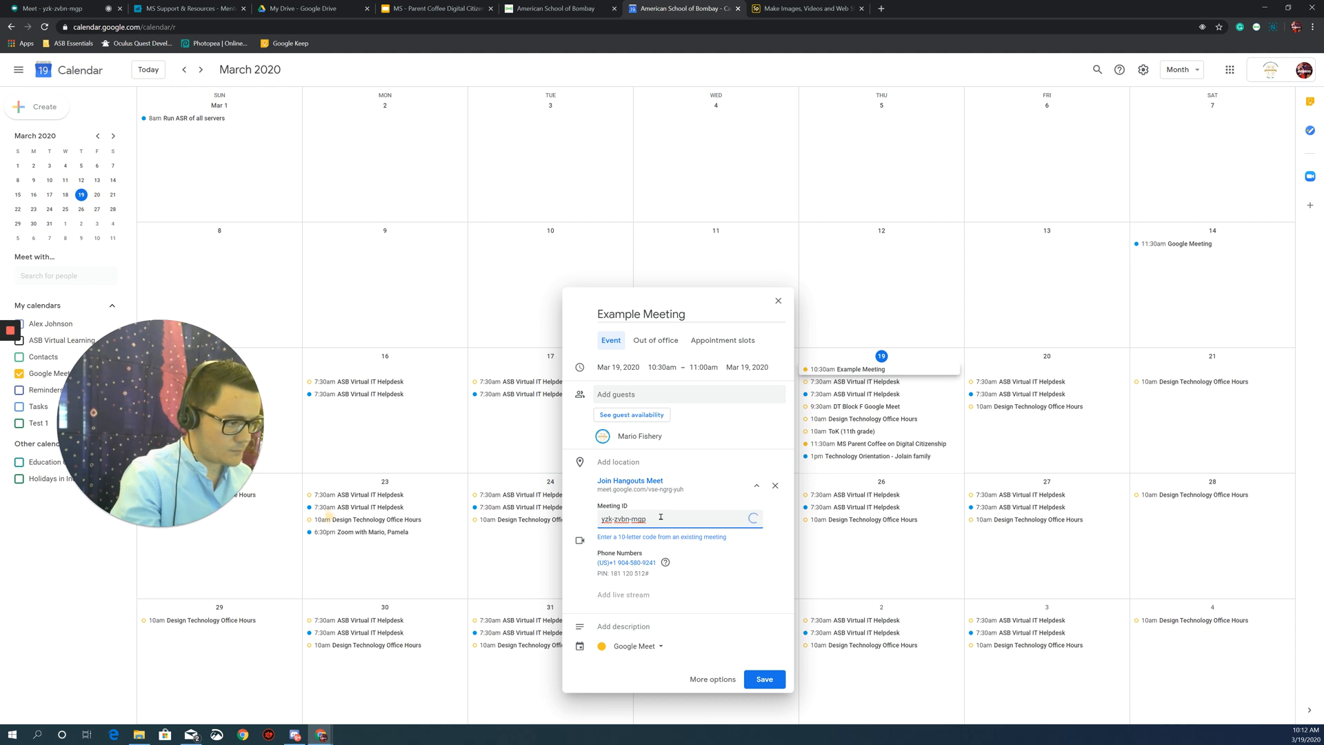
{"action": "left_click", "coordinate": [702, 396]}
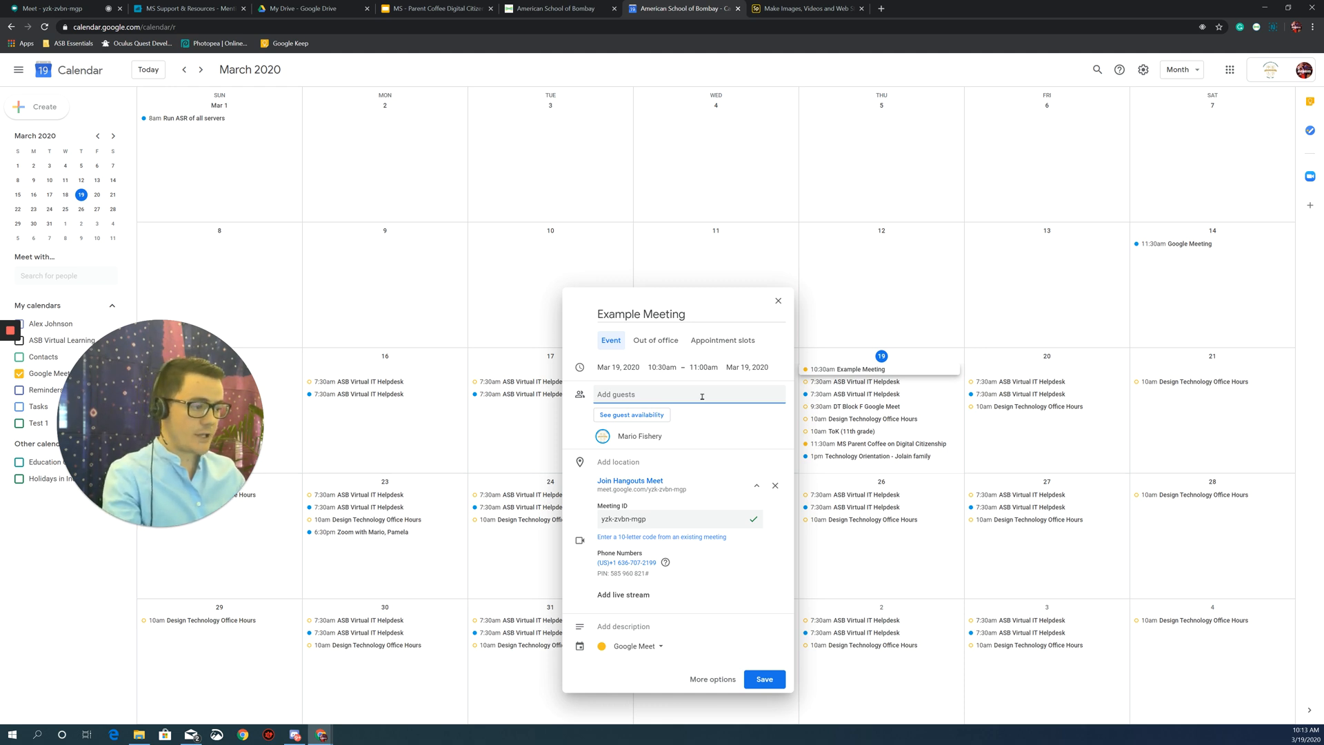
{"action": "type", "text": "google "}
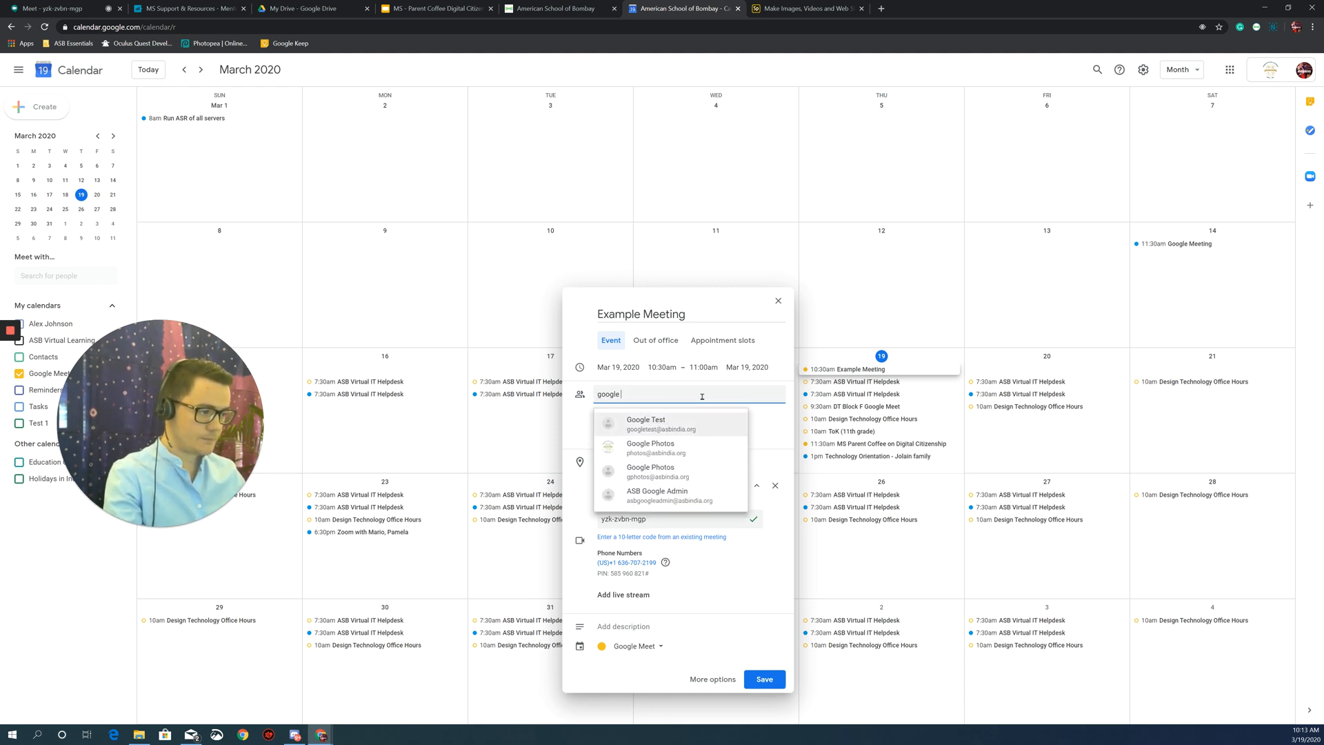
{"action": "type", "text": "meet"}
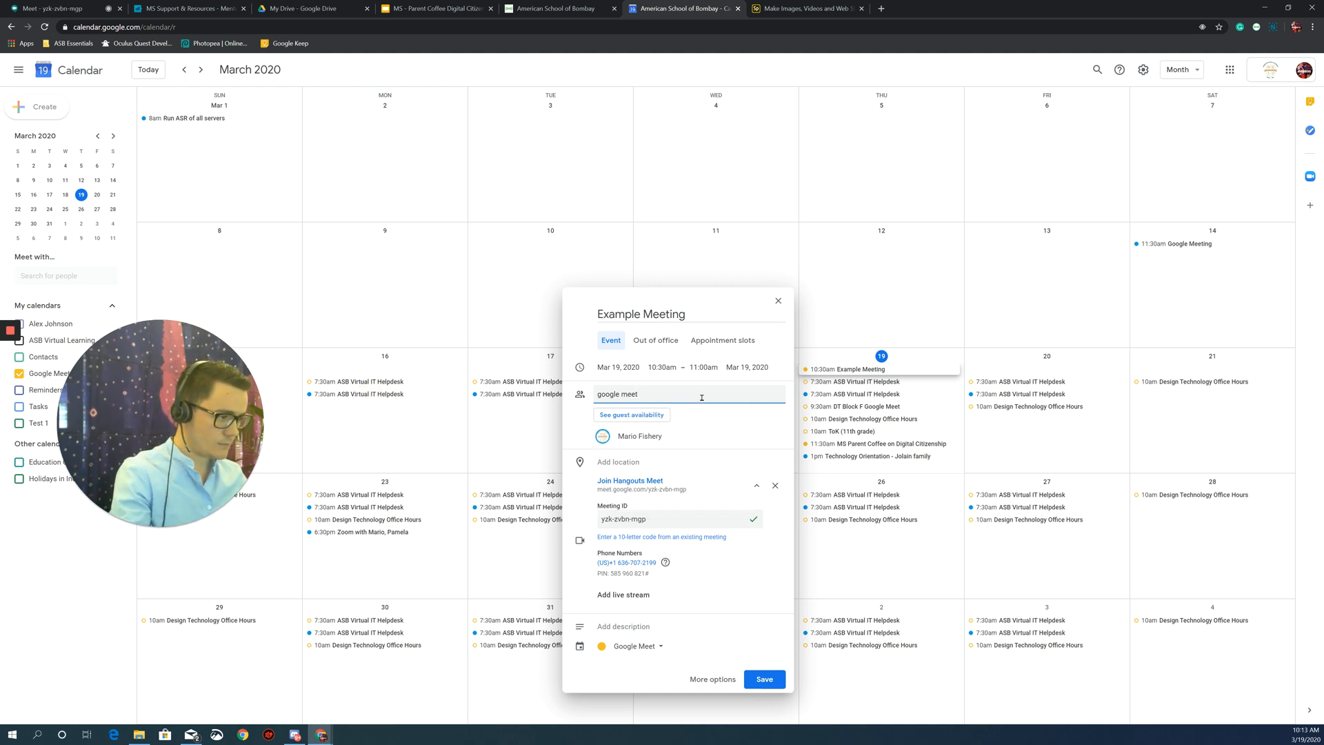
{"action": "left_click", "coordinate": [657, 393]}
{"action": "left_click", "coordinate": [666, 388]}
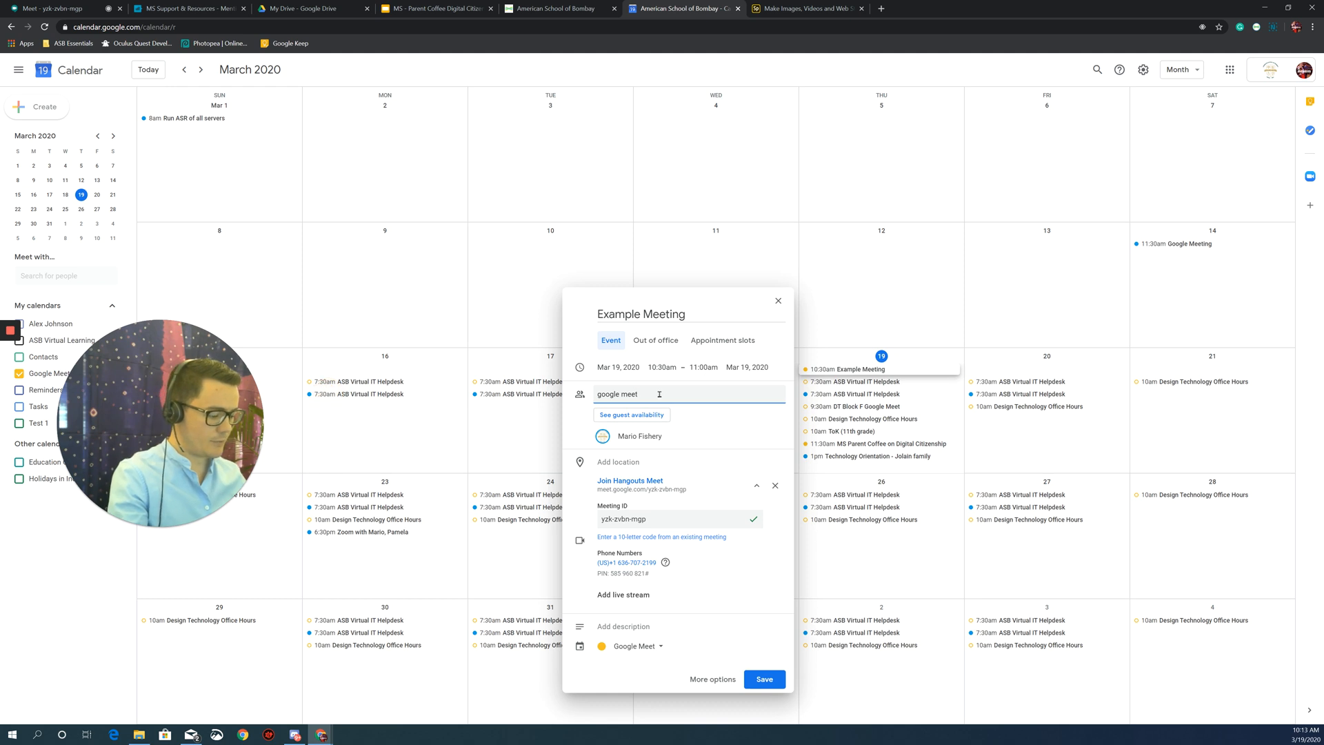
{"action": "key", "text": "Return"}
{"action": "left_click", "coordinate": [659, 394]}
{"action": "left_click_drag", "start_coordinate": [636, 394], "coordinate": [589, 395]}
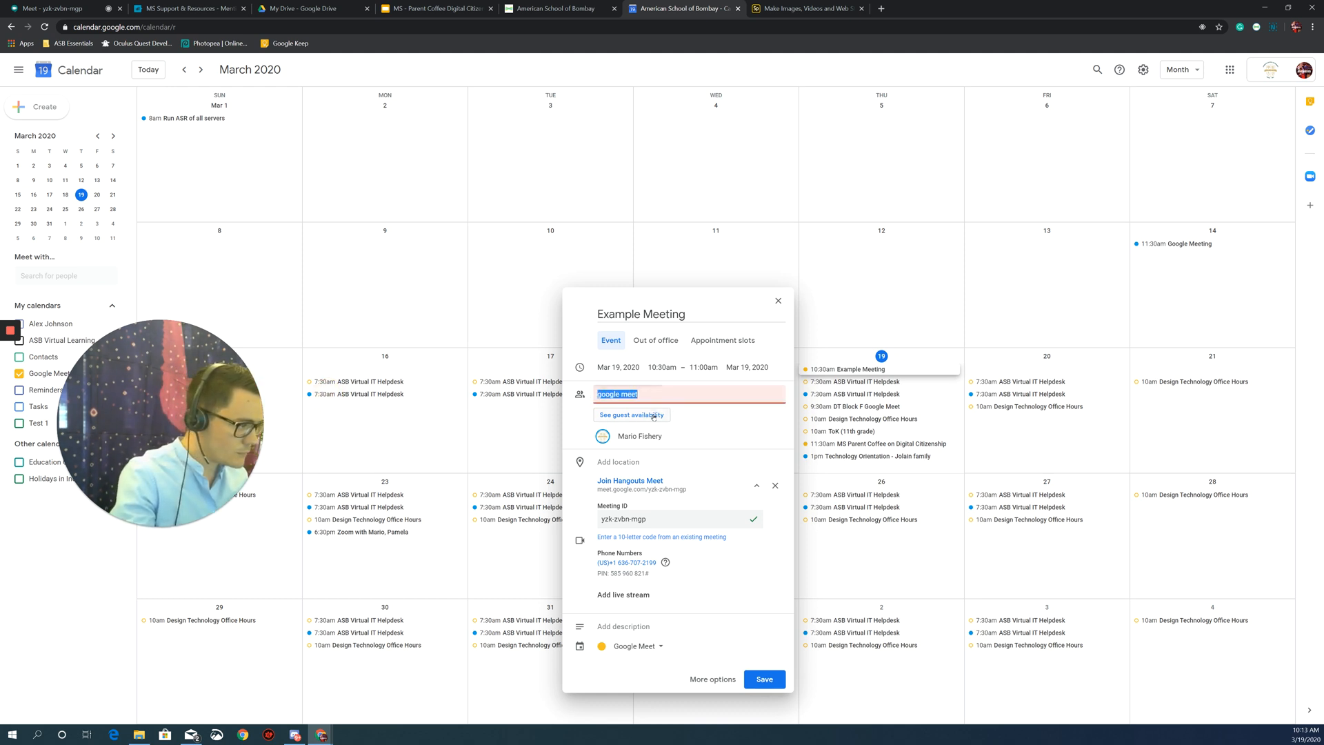
Put the event on your own calendar and add Google Meet as a second guest.
{"action": "left_click", "coordinate": [646, 643]}
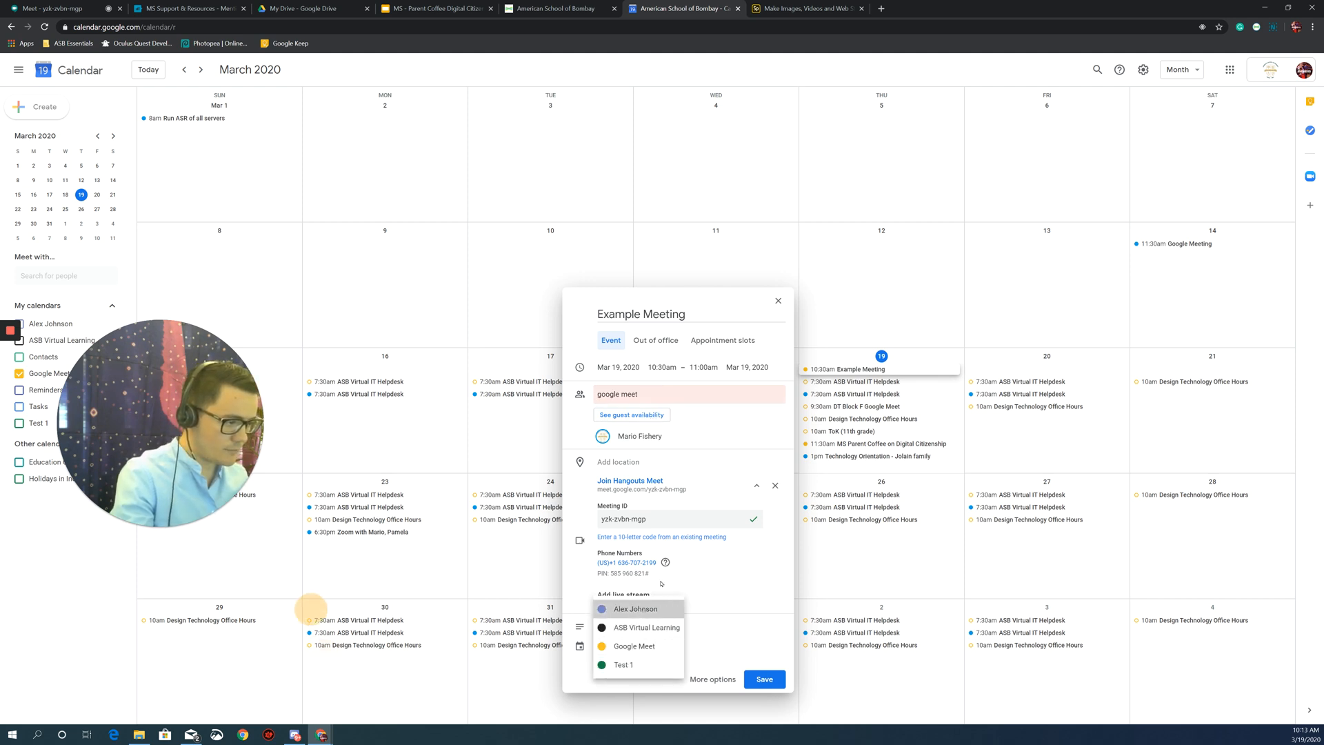
{"action": "left_click", "coordinate": [642, 610]}
{"action": "left_click", "coordinate": [670, 393]}
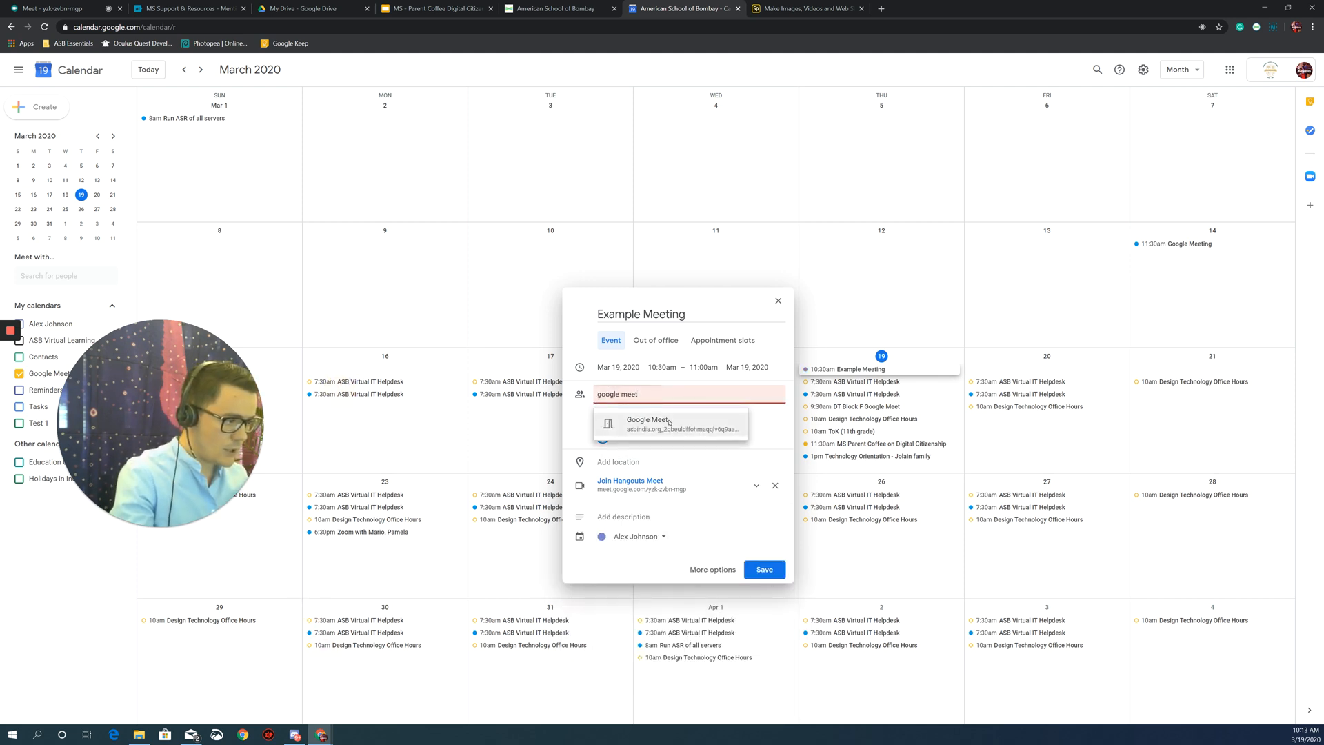
{"action": "left_click", "coordinate": [668, 423]}
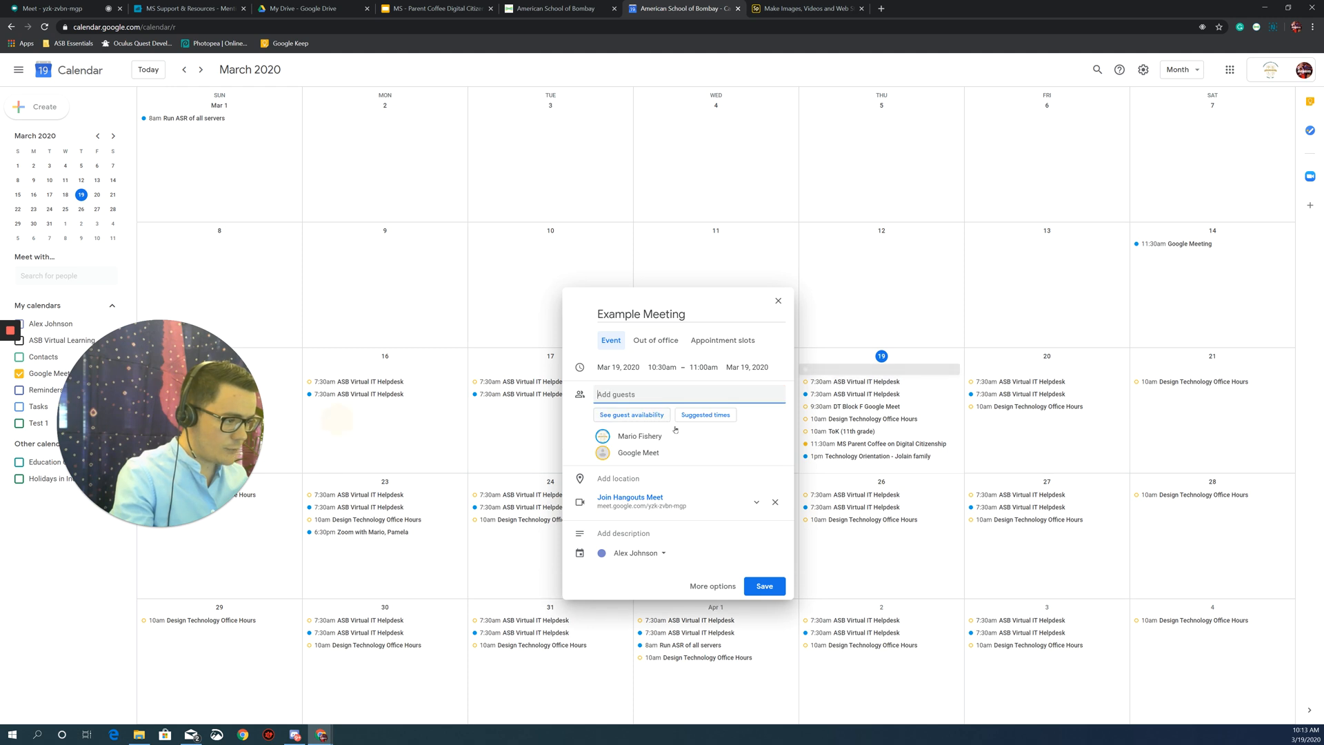
{"action": "left_click", "coordinate": [756, 502]}
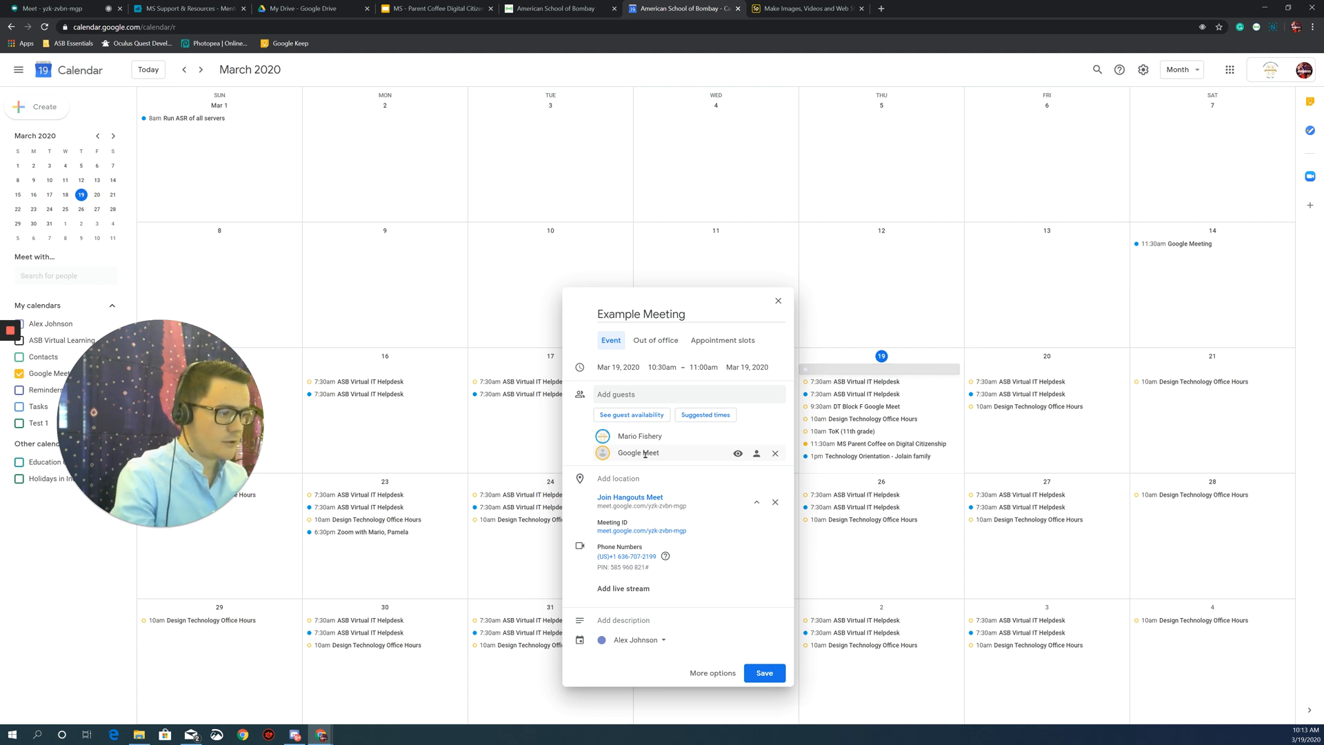
{"action": "mouse_move", "coordinate": [645, 453]}
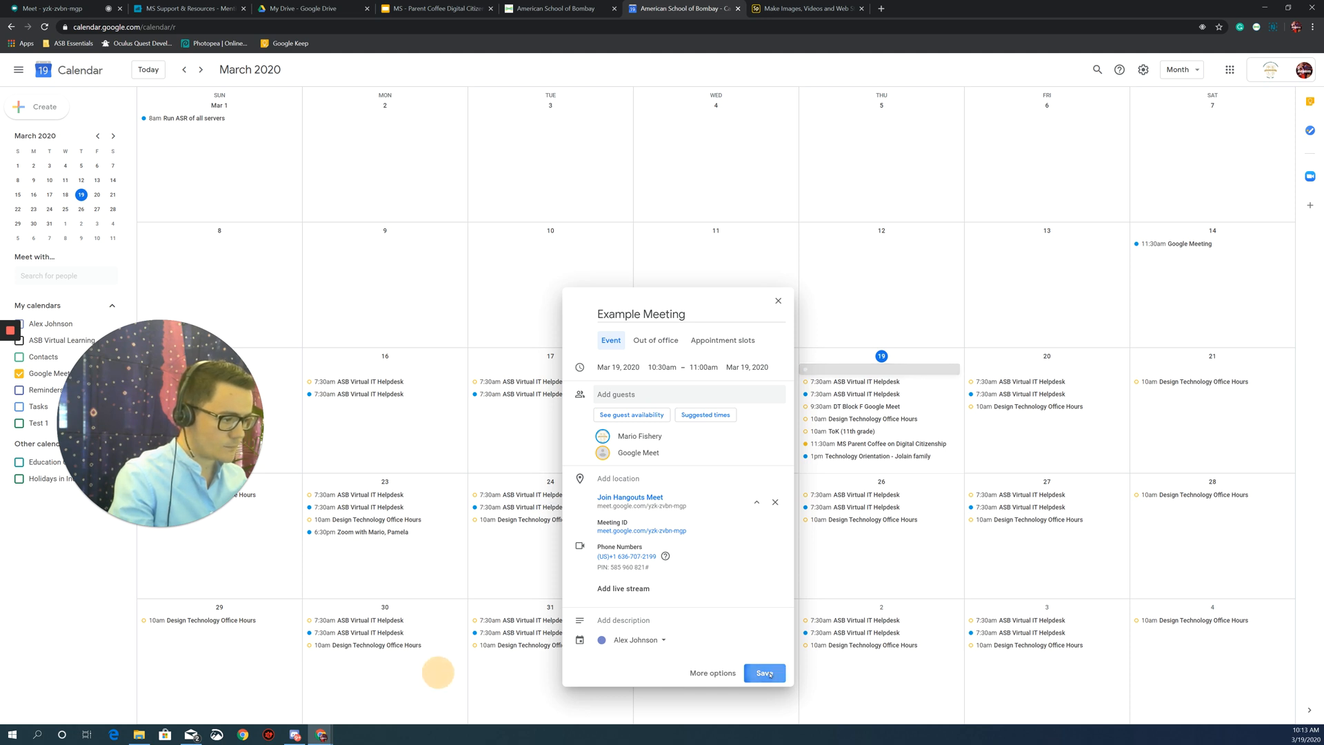
Save Example Meeting without sending invitation emails to the guests.
{"action": "left_click", "coordinate": [766, 674]}
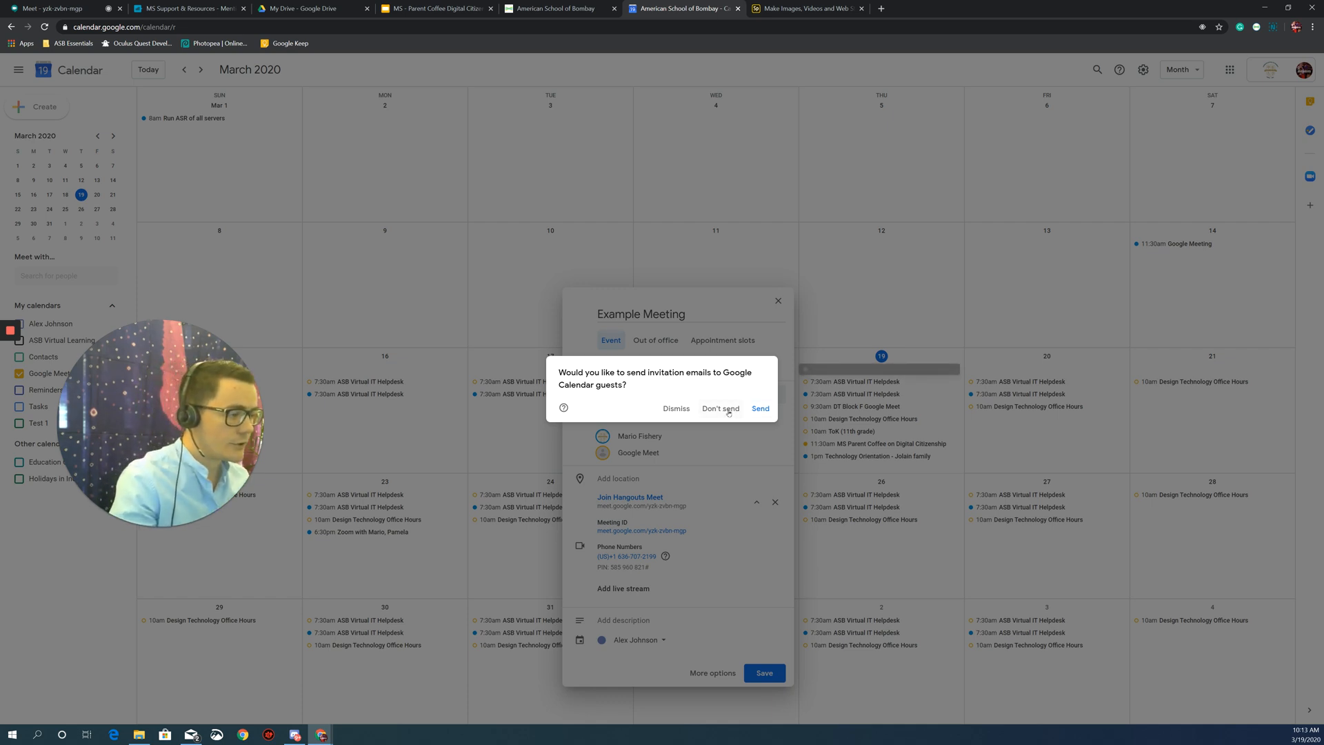
{"action": "left_click", "coordinate": [729, 411]}
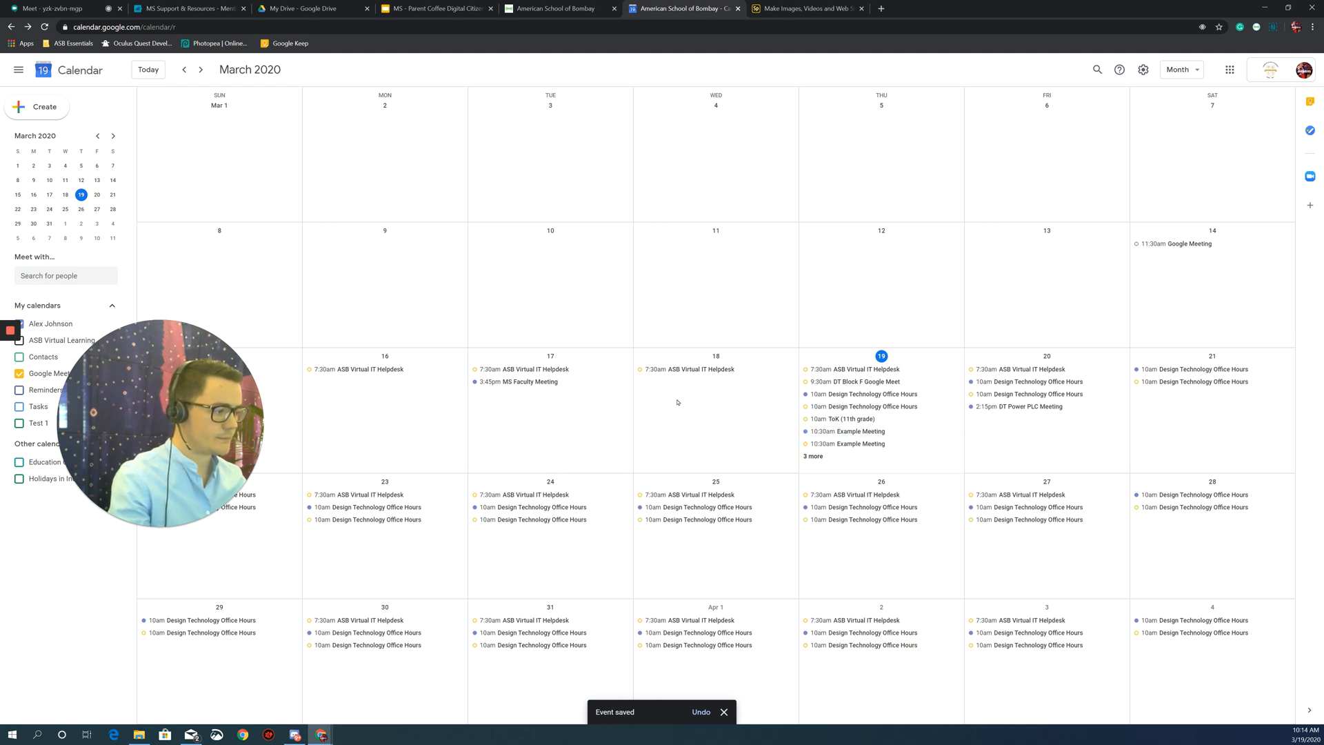
{"action": "left_click_drag", "start_coordinate": [147, 360], "coordinate": [100, 547]}
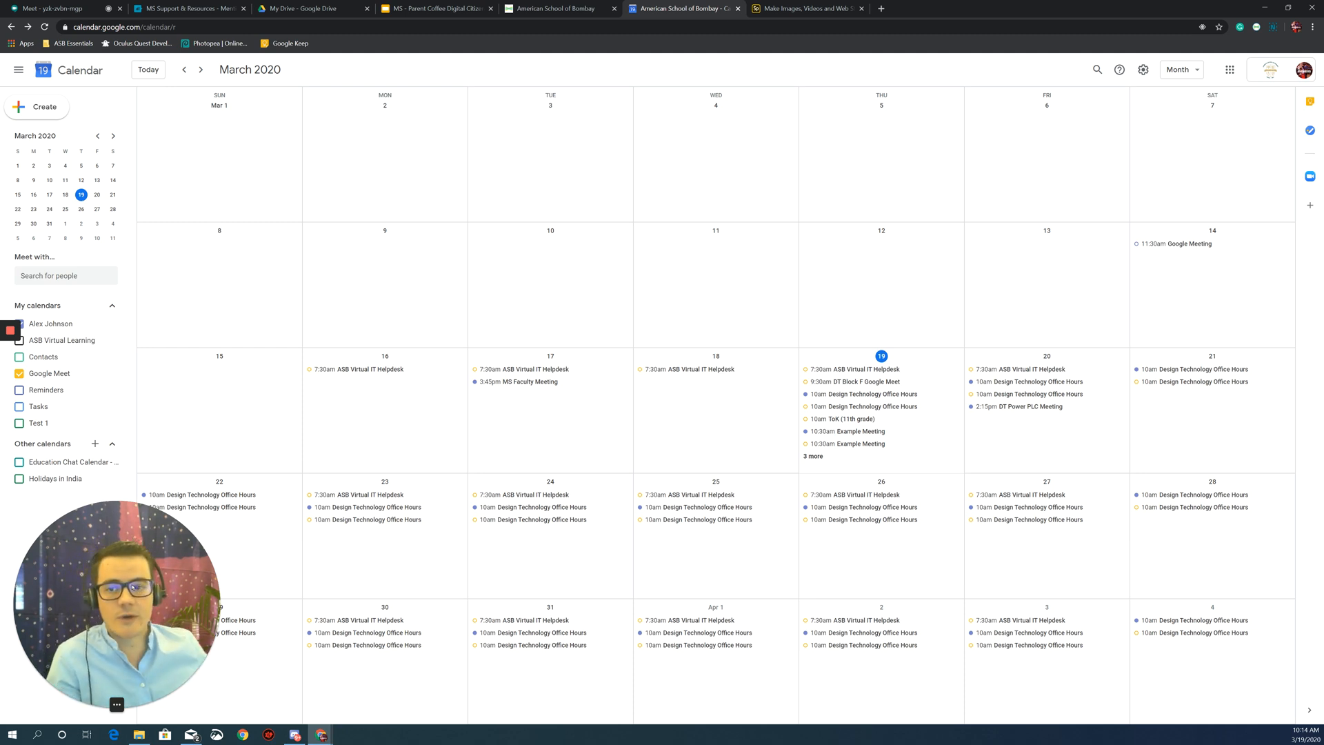
Hang up the ongoing Meet call and return to the Meet home screen.
{"action": "left_click", "coordinate": [78, 8]}
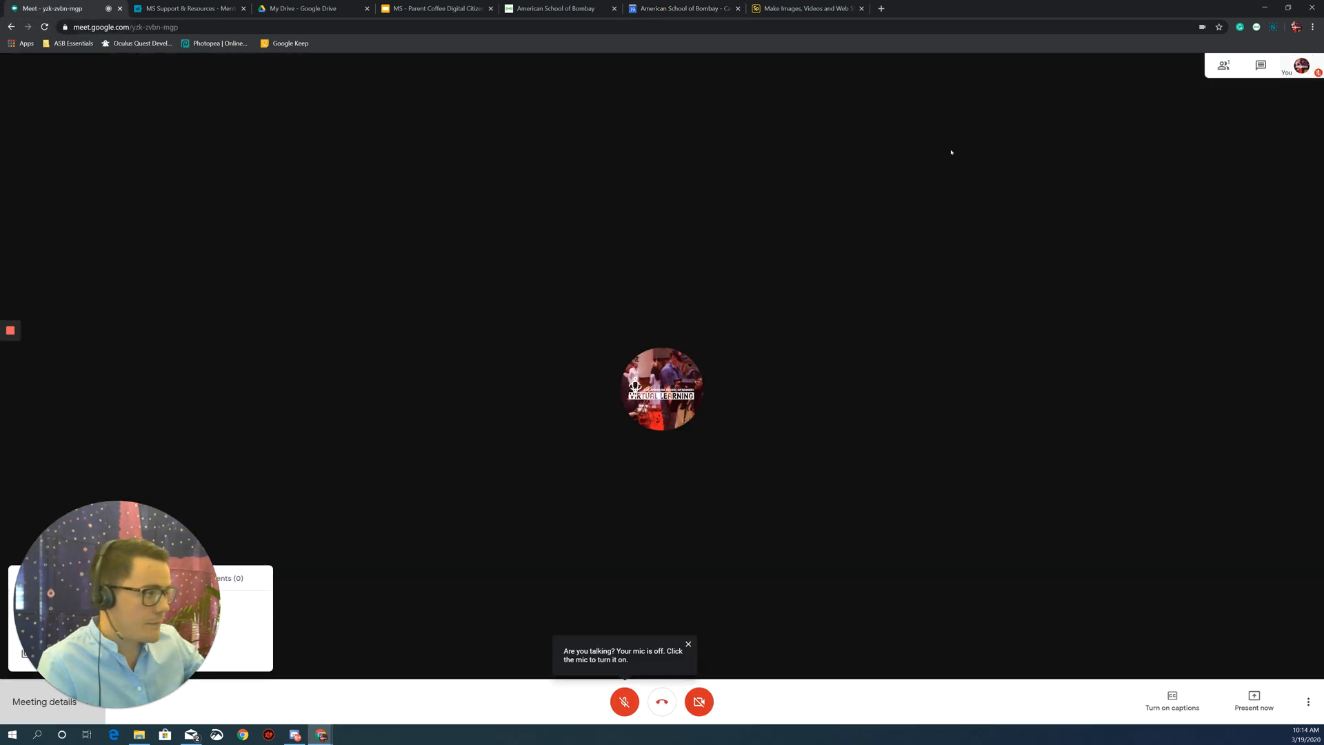
{"action": "left_click", "coordinate": [660, 702]}
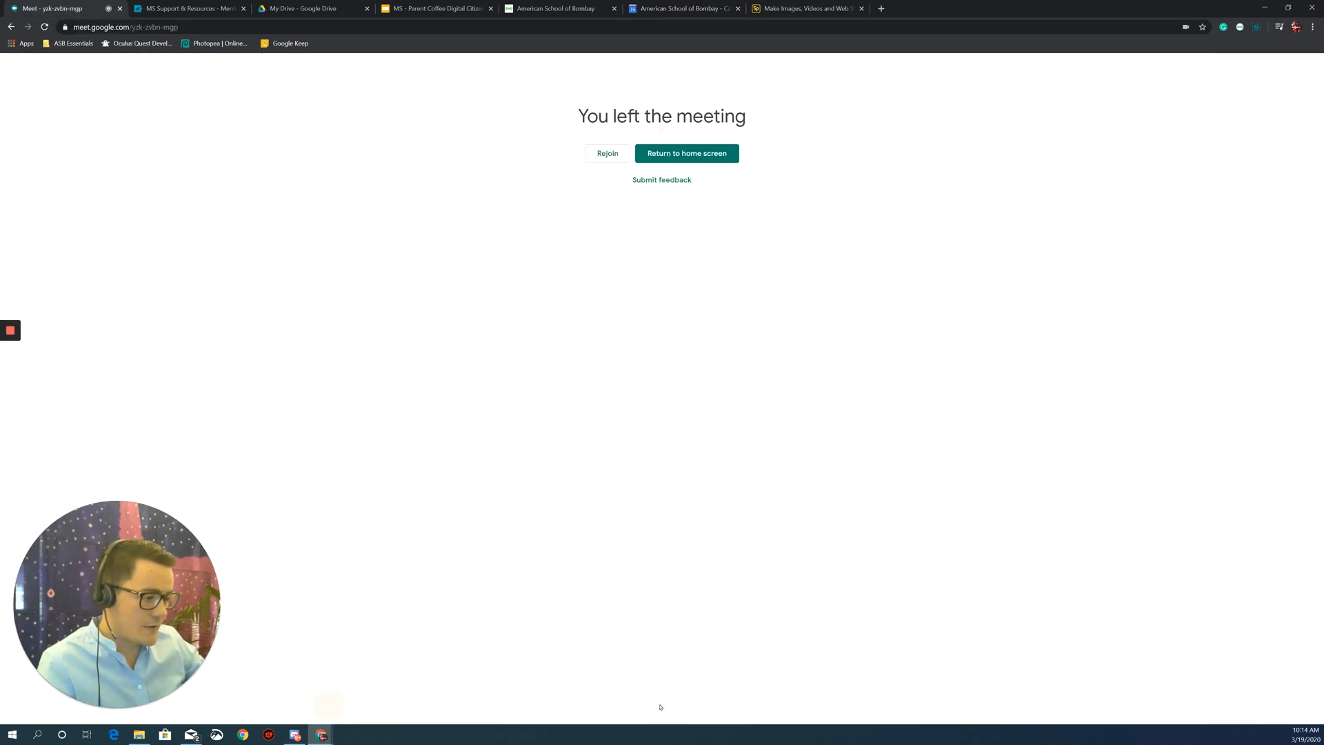
{"action": "left_click", "coordinate": [705, 153]}
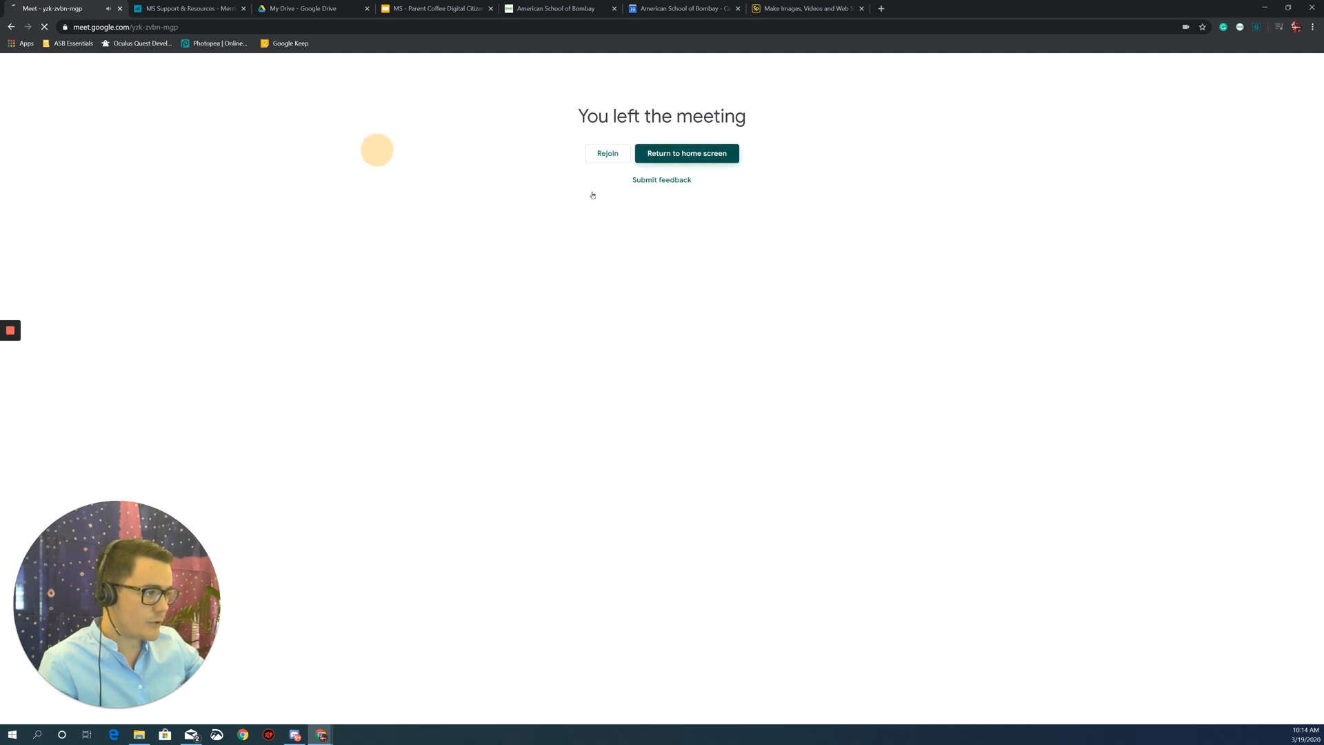